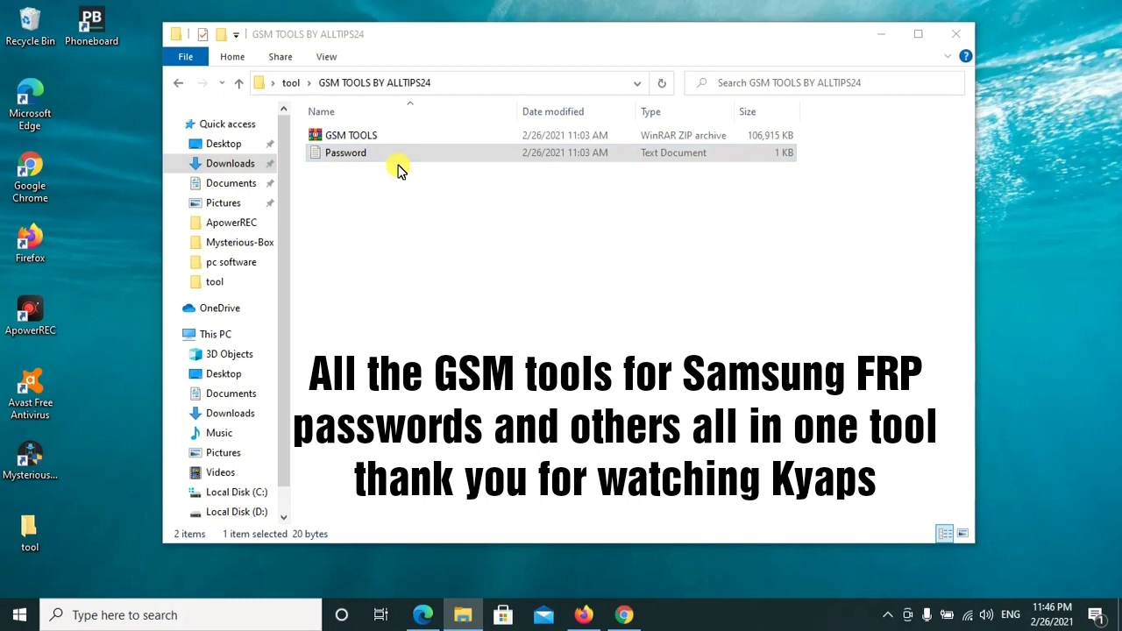
# Bring up the context menu of the GSM TOOLS ZIP archive, beside the Password text file.
pyautogui.click(335, 156)
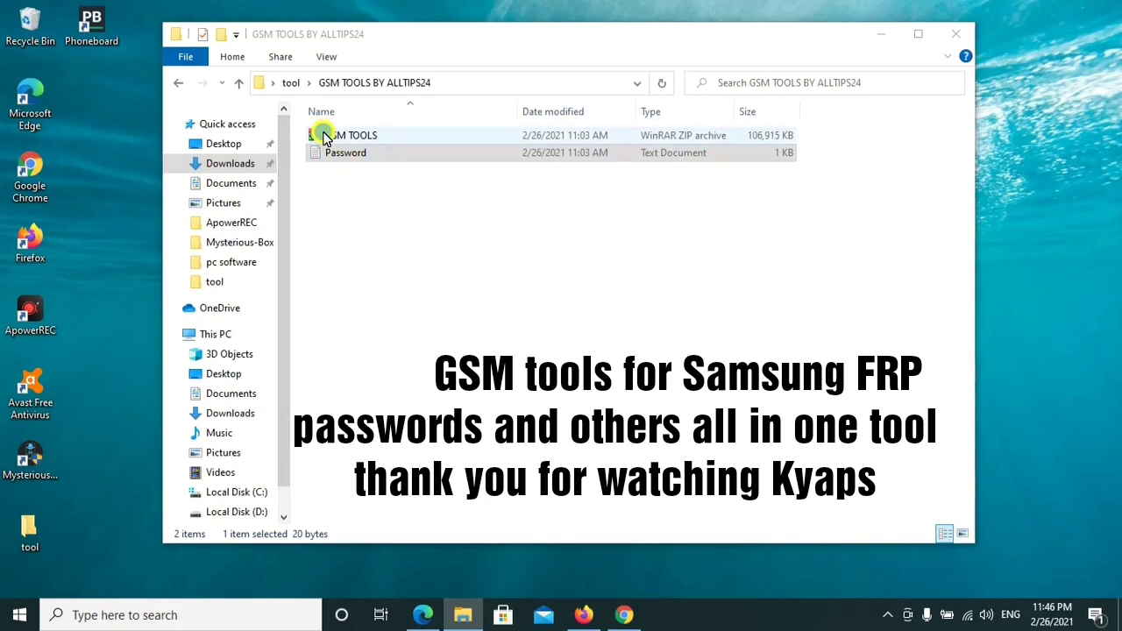
pyautogui.doubleClick(322, 135)
pyautogui.rightClick(352, 140)
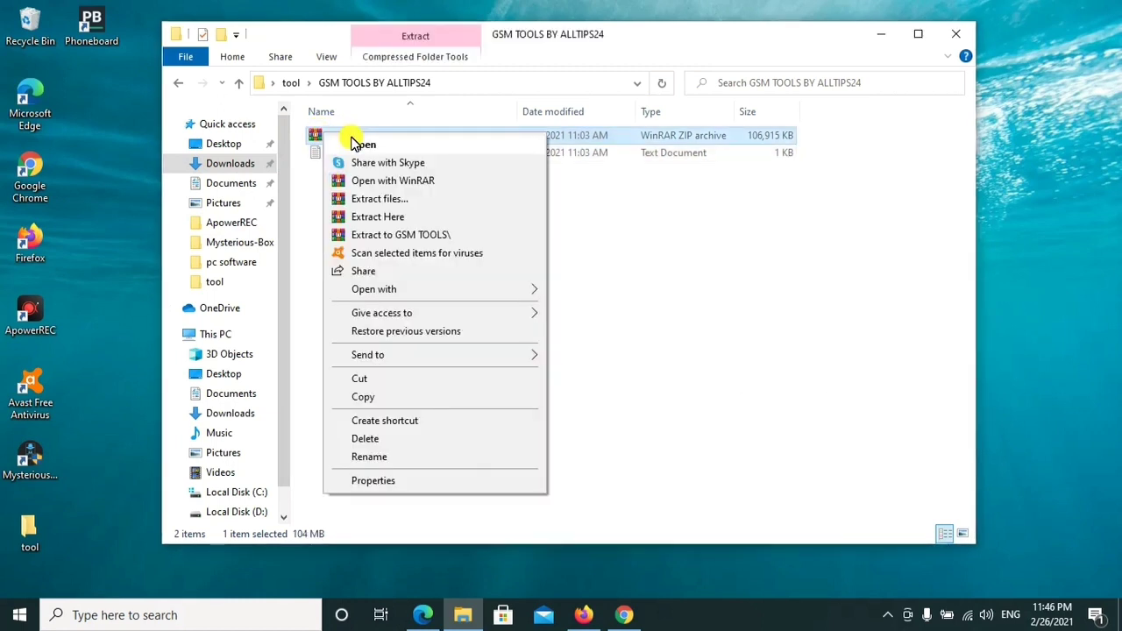
# Extract the GSM TOOLS archive here, pasting the archive password when prompted.
pyautogui.click(377, 217)
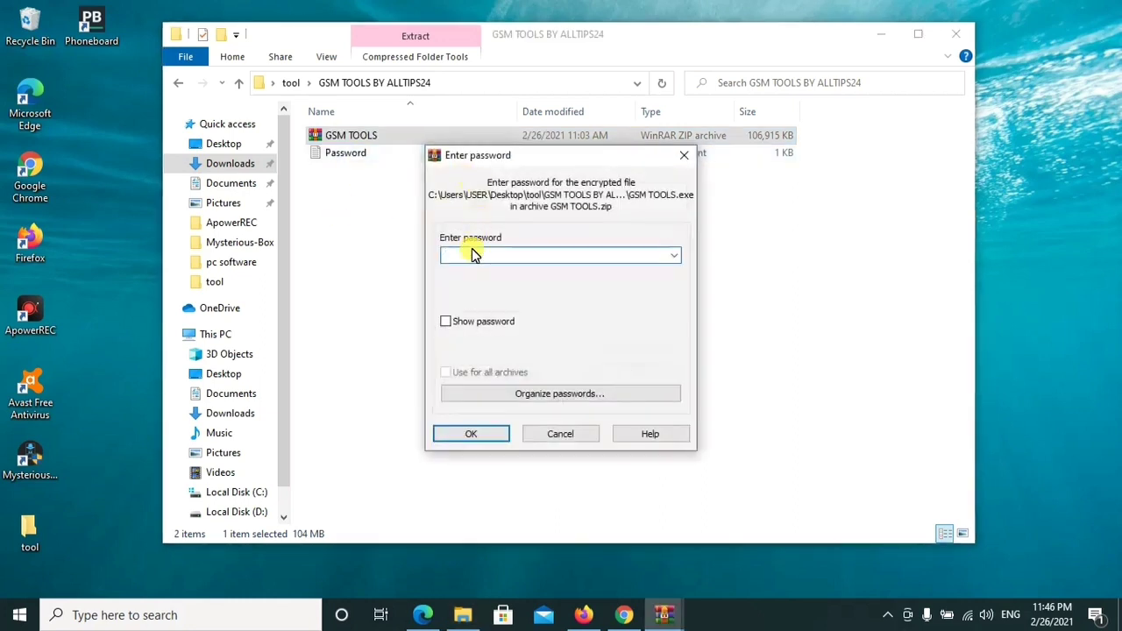
pyautogui.rightClick(471, 254)
pyautogui.click(511, 318)
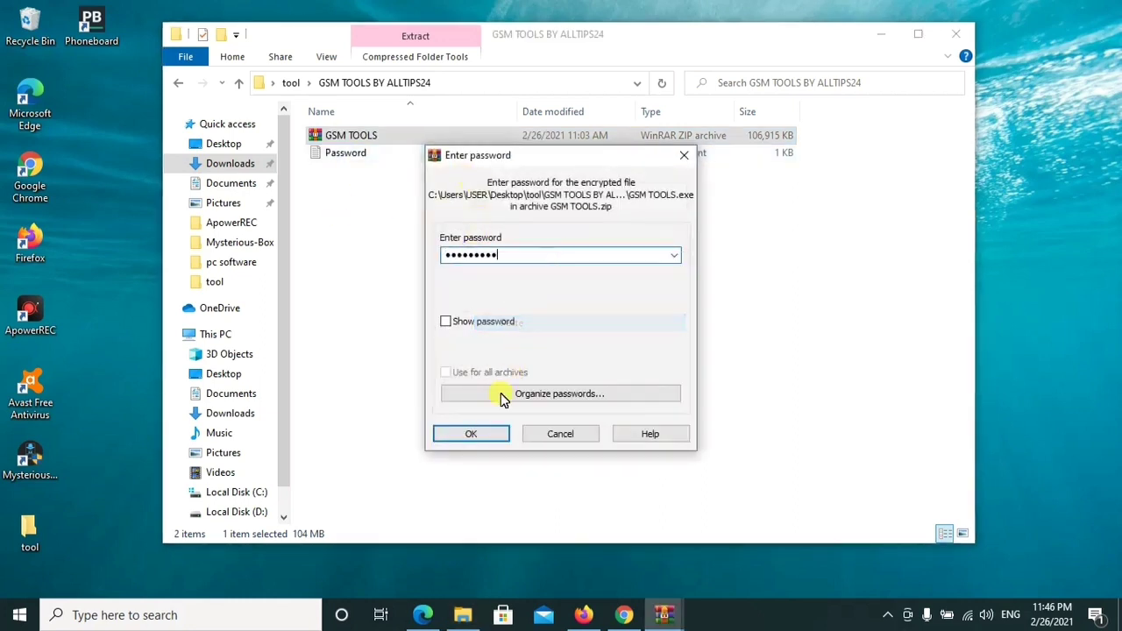
pyautogui.click(477, 434)
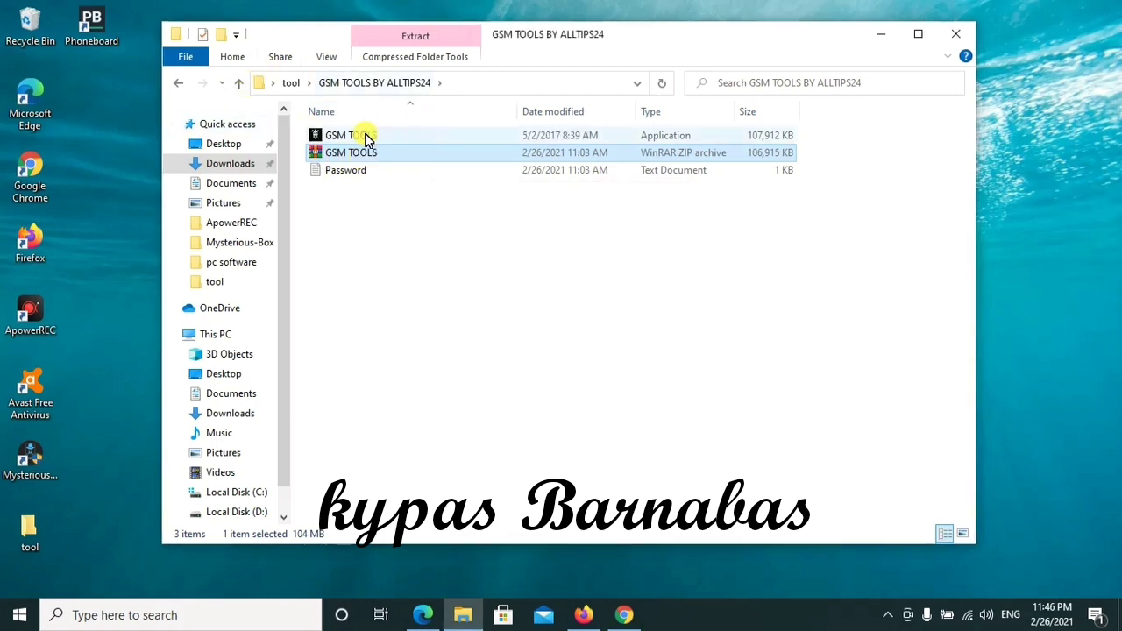
# Run the extracted GSM TOOLS application (107,912 KB) from File Explorer.
pyautogui.click(364, 139)
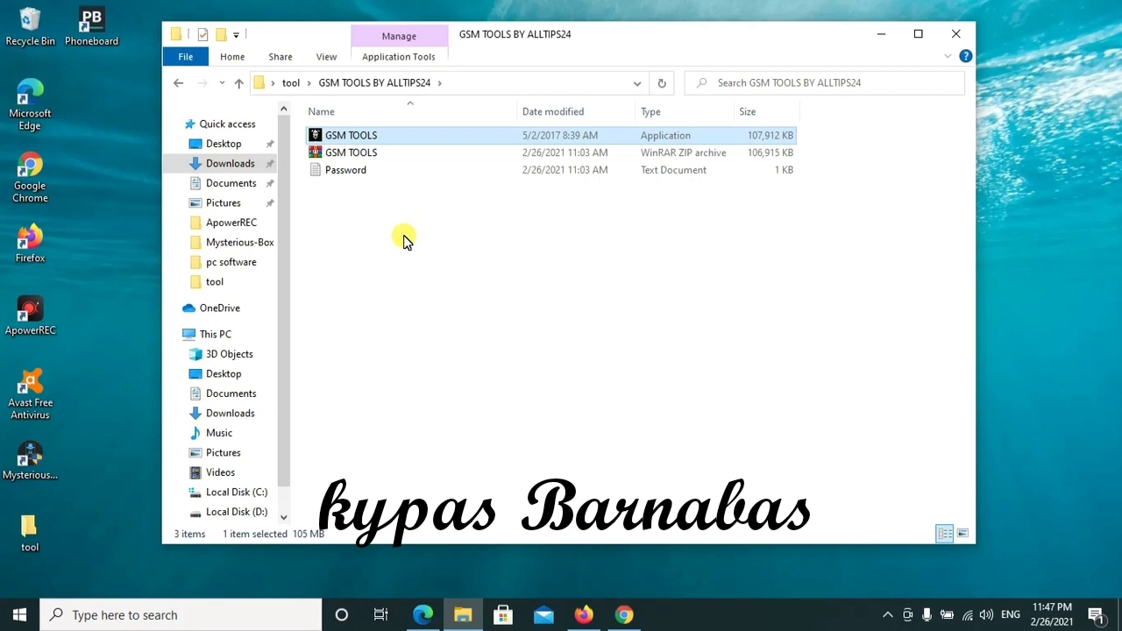
pyautogui.doubleClick(353, 147)
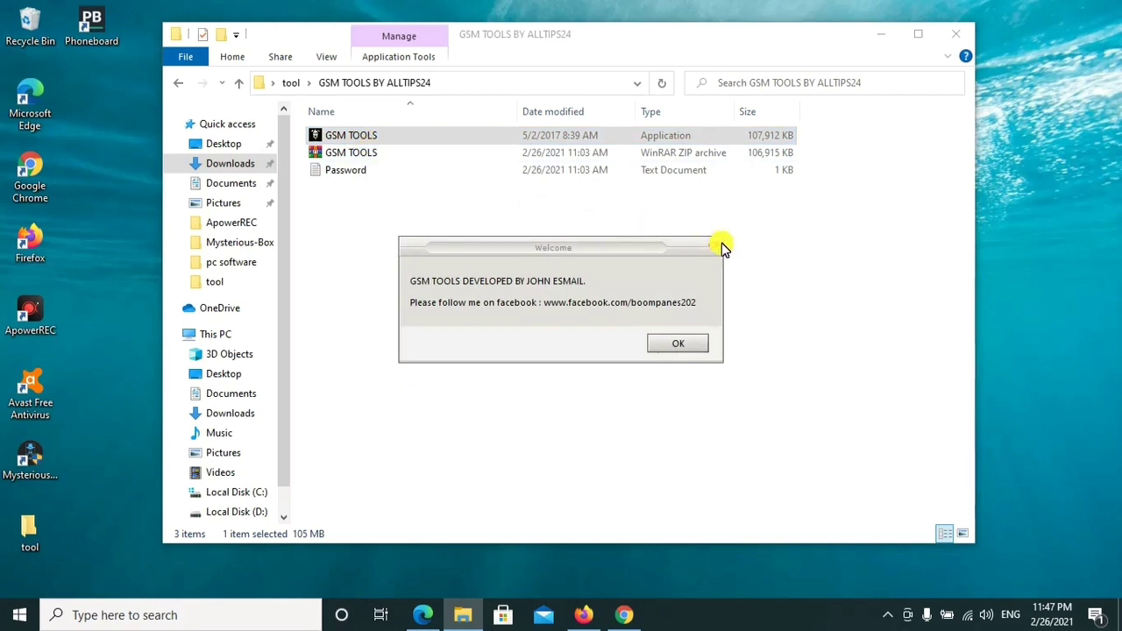
# Dismiss the Welcome box, minimize File Explorer, and move the GSM Tools window left.
pyautogui.click(680, 348)
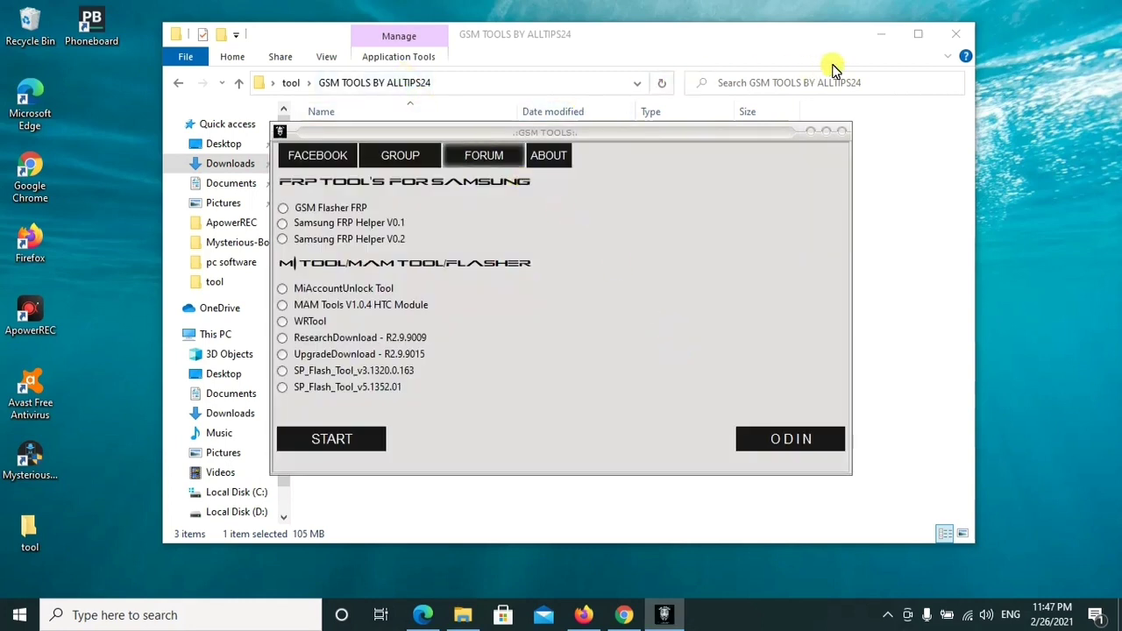
pyautogui.click(883, 35)
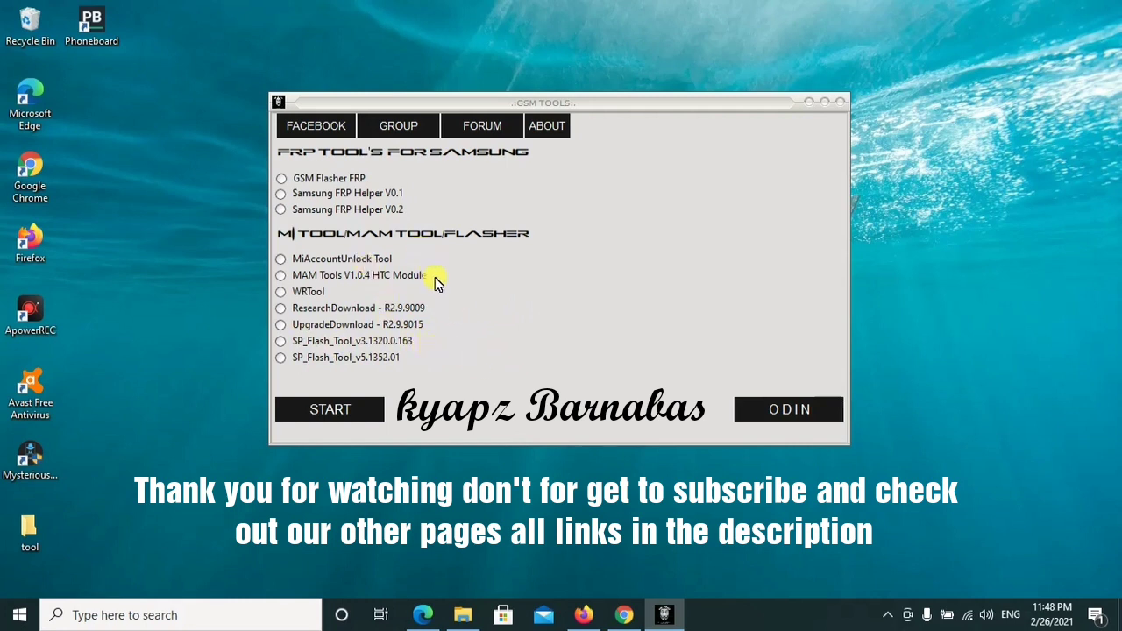
pyautogui.click(298, 178)
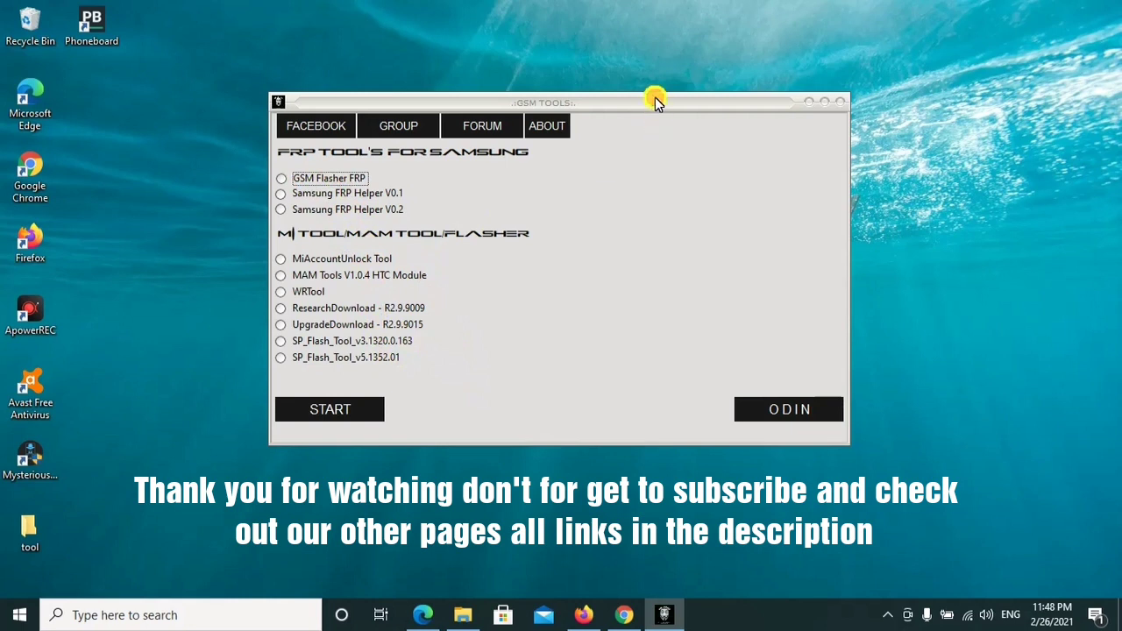
pyautogui.moveTo(675, 100); pyautogui.dragTo(496, 102)
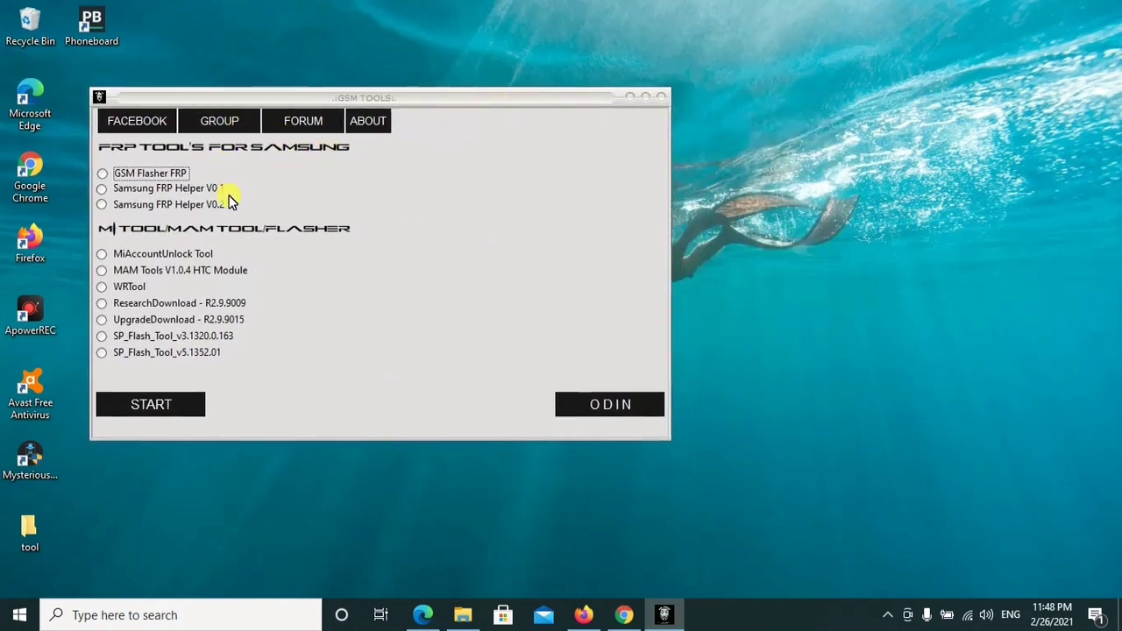
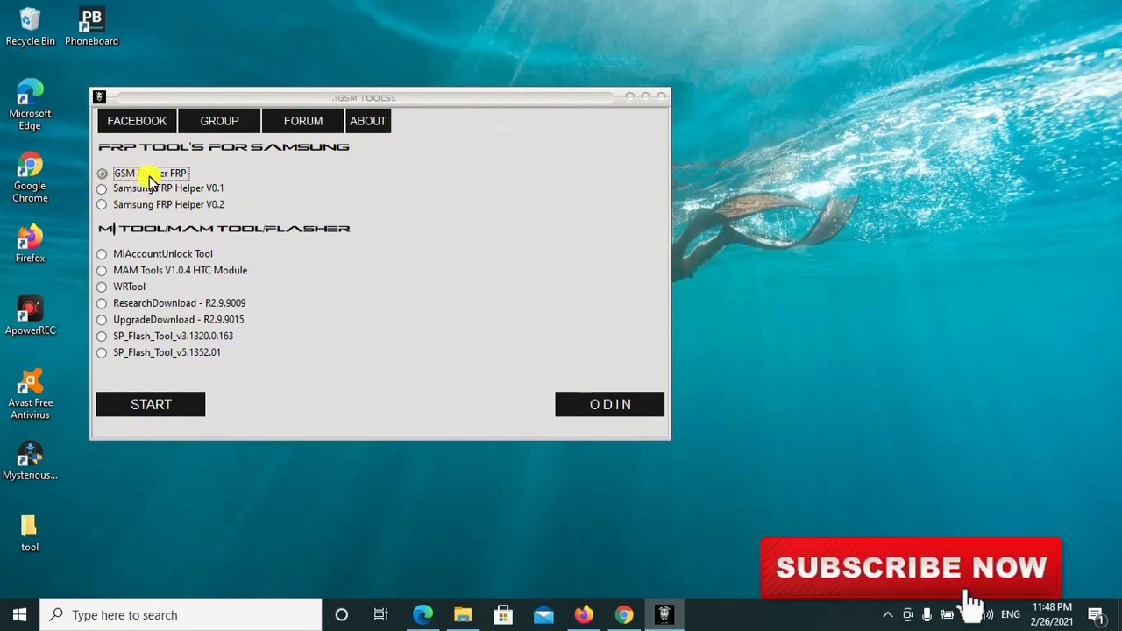
# Start the selected GSM Flasher FRP tool so its loading bar begins filling.
pyautogui.click(155, 408)
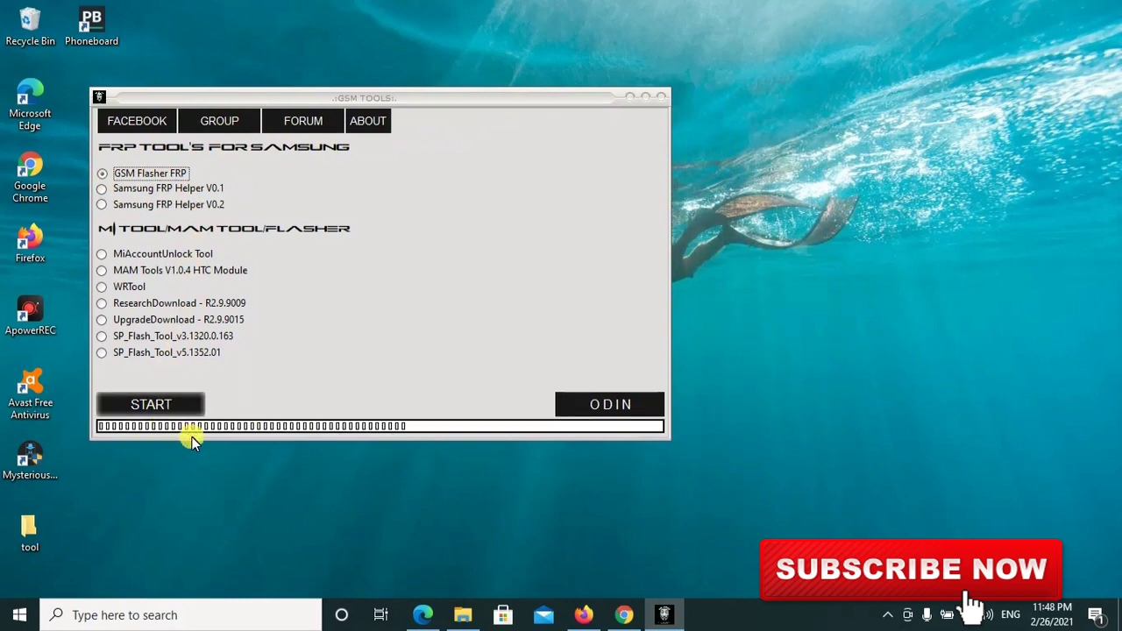
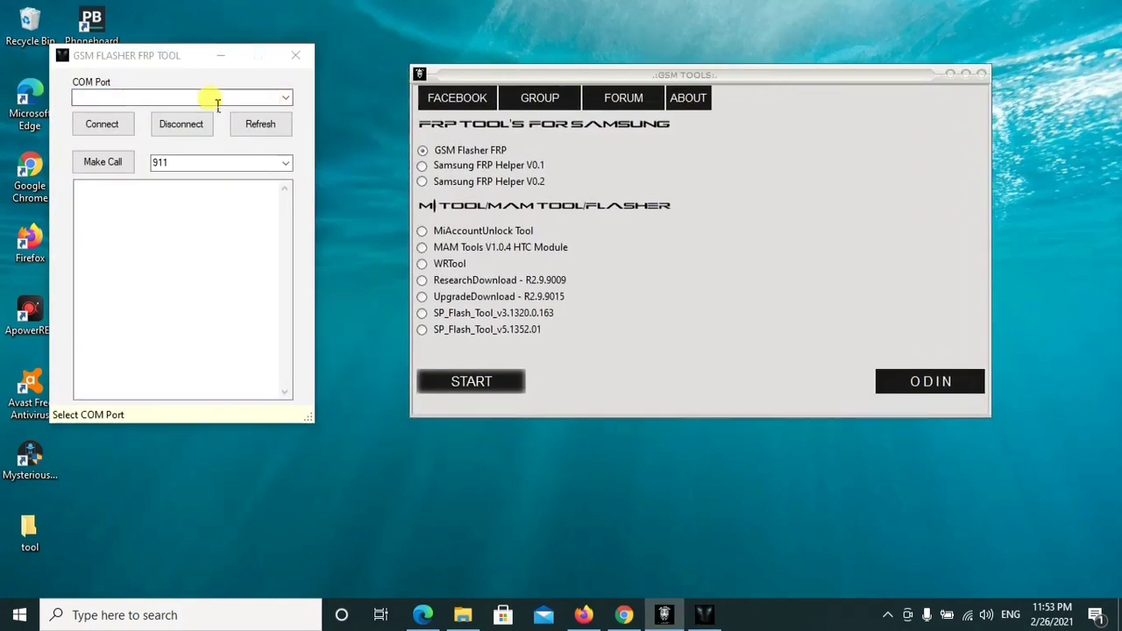
# Set GSM Flasher FRP Tool's COM port to COM1 and select Samsung FRP Helper V0.1 in GSM Tools.
pyautogui.moveTo(171, 56); pyautogui.dragTo(250, 61)
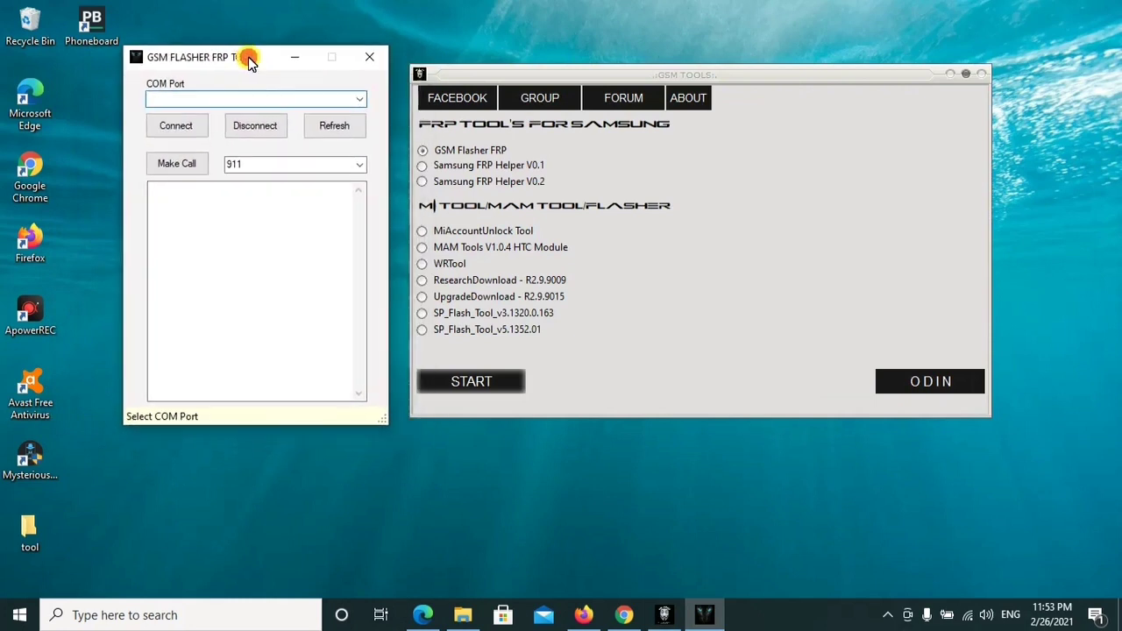
pyautogui.click(355, 100)
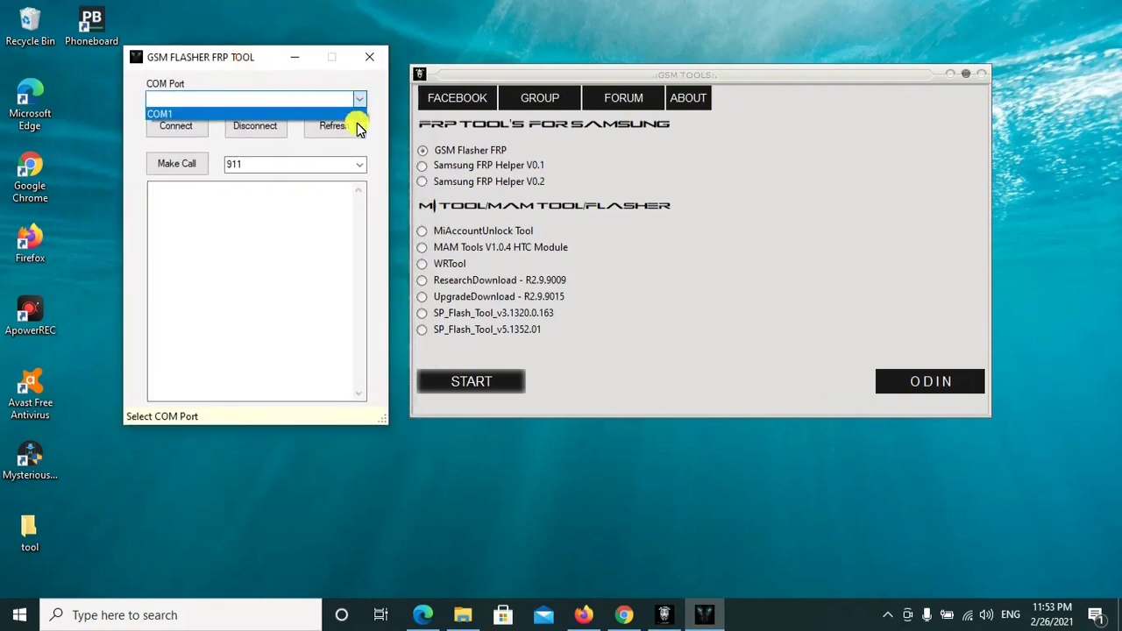
pyautogui.click(342, 113)
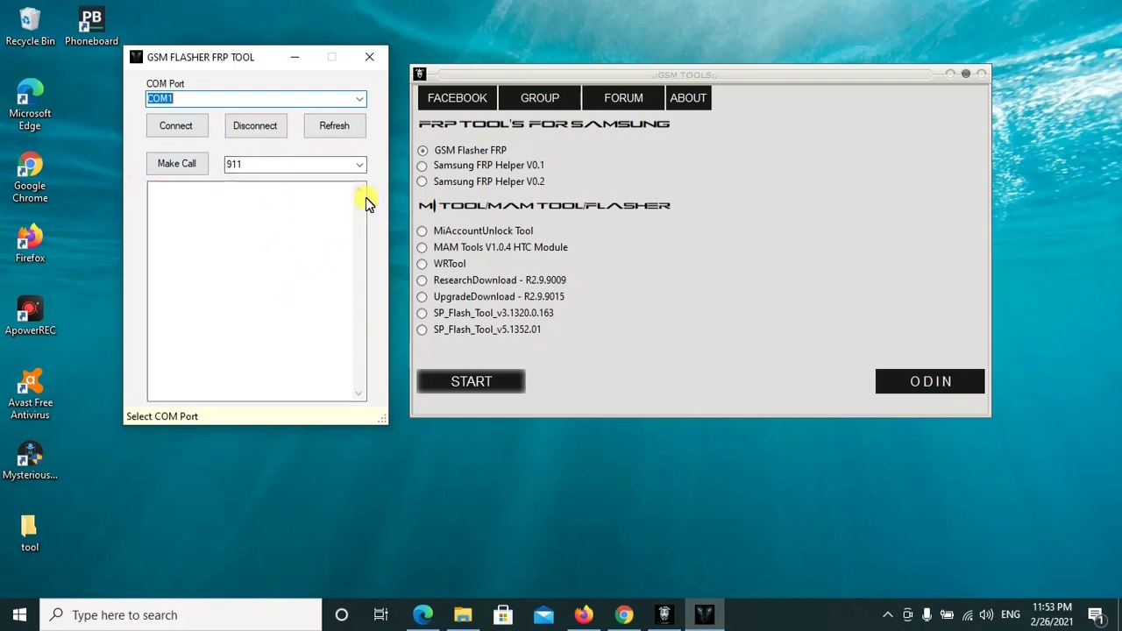
pyautogui.click(422, 166)
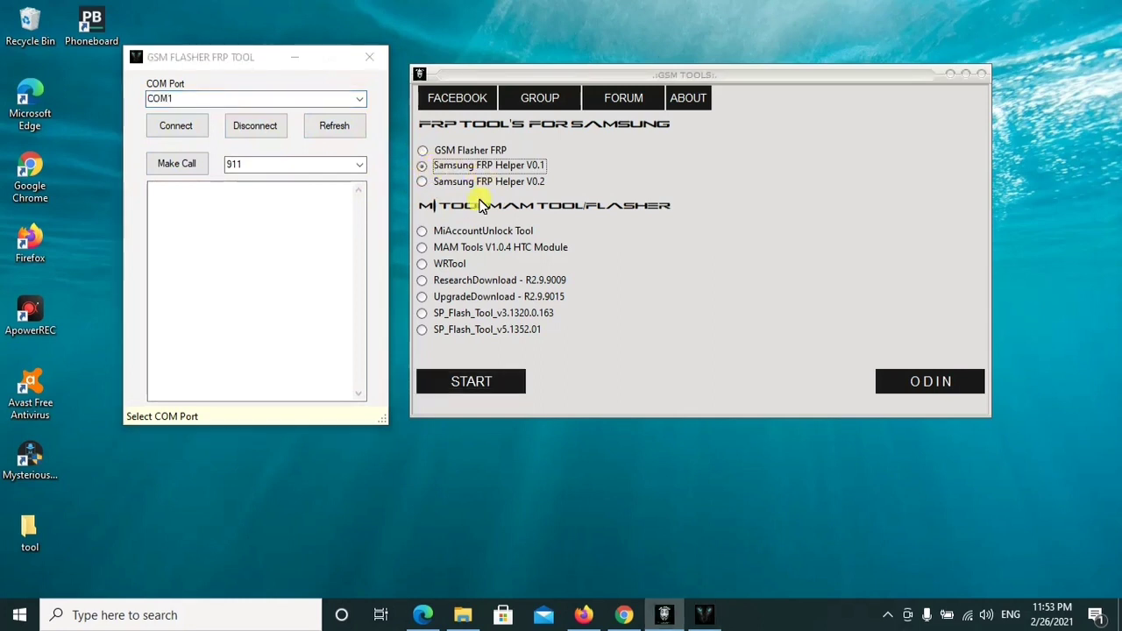
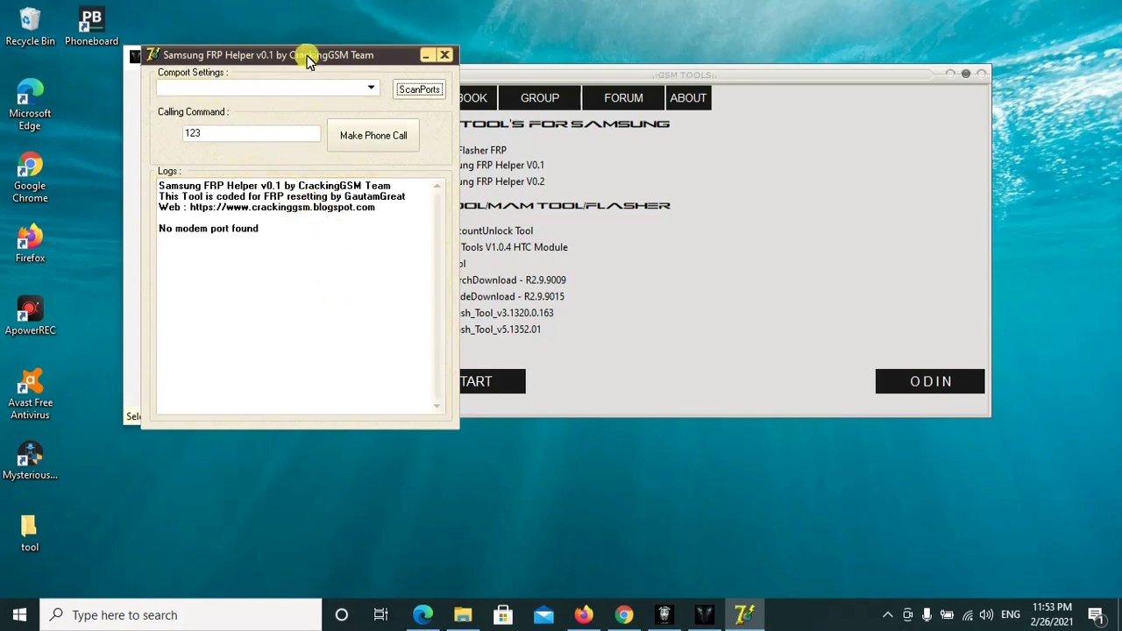
# Drag the Samsung FRP Helper window down and left, clear of the GSM Tools launcher and flasher tool.
pyautogui.moveTo(306, 55); pyautogui.dragTo(335, 76)
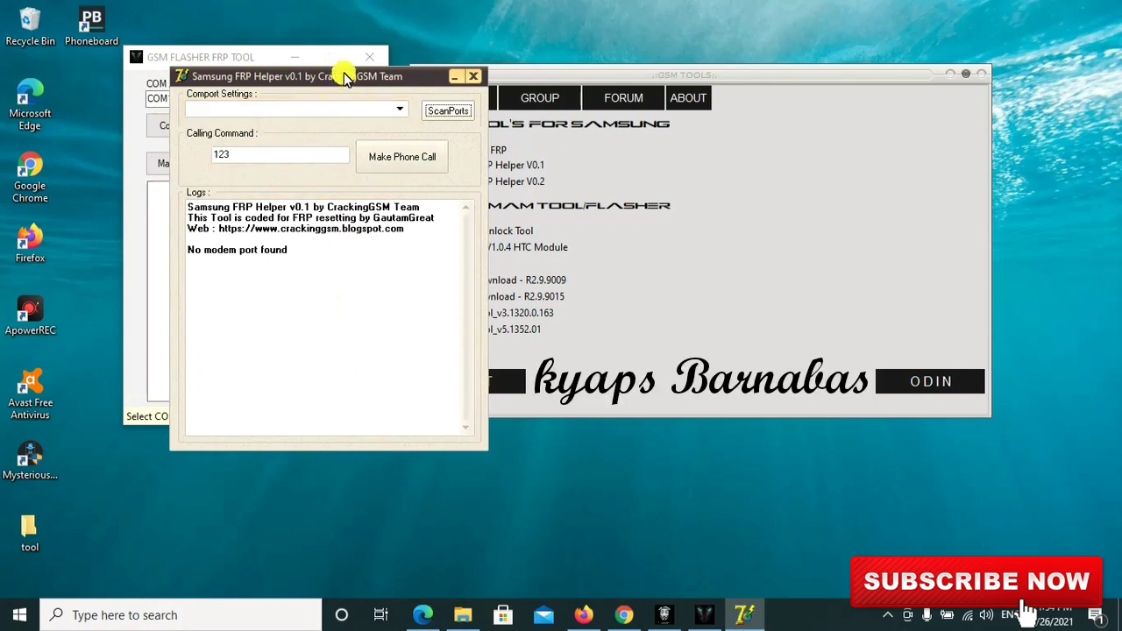
pyautogui.moveTo(344, 74); pyautogui.dragTo(243, 79)
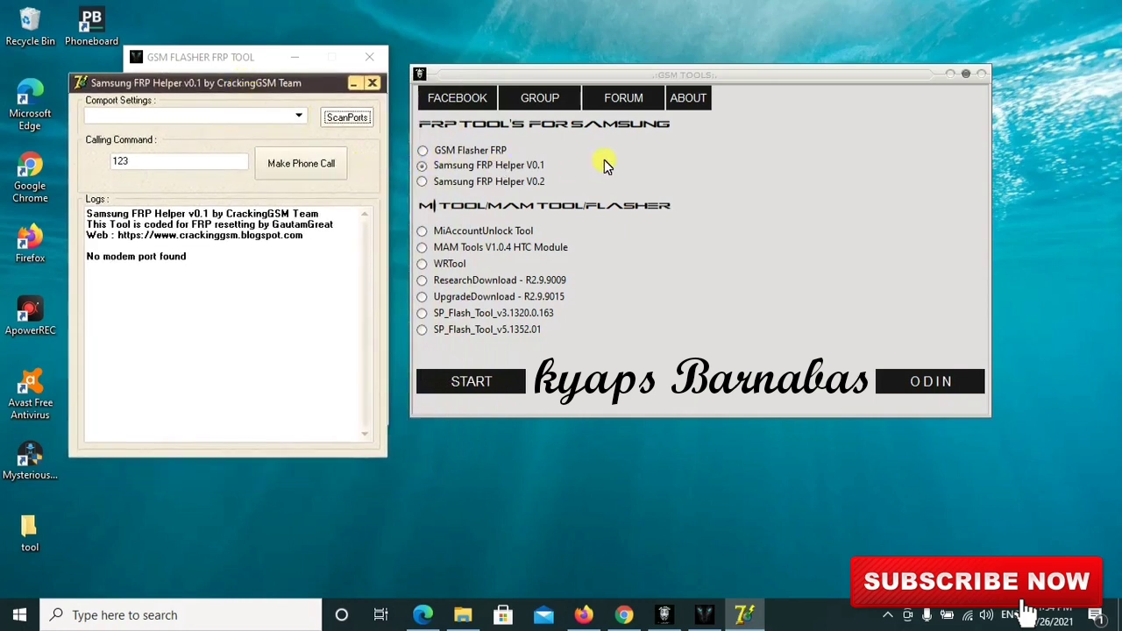
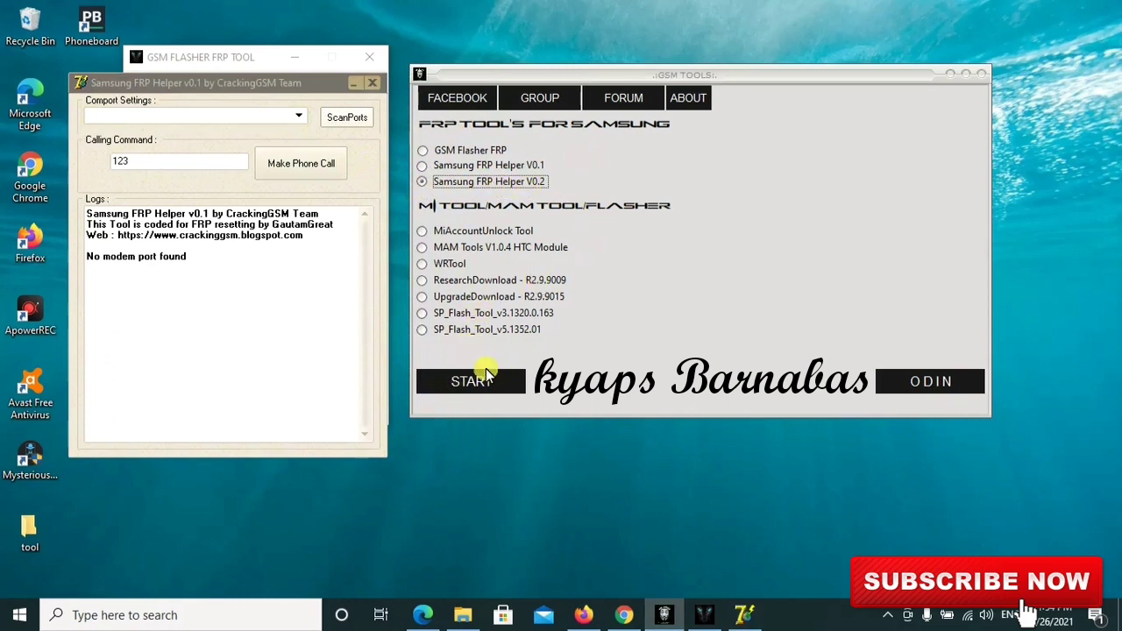
# Start Samsung FRP Helper V0.2 from the GSM Tools launcher and let its progress bar finish.
pyautogui.click(464, 381)
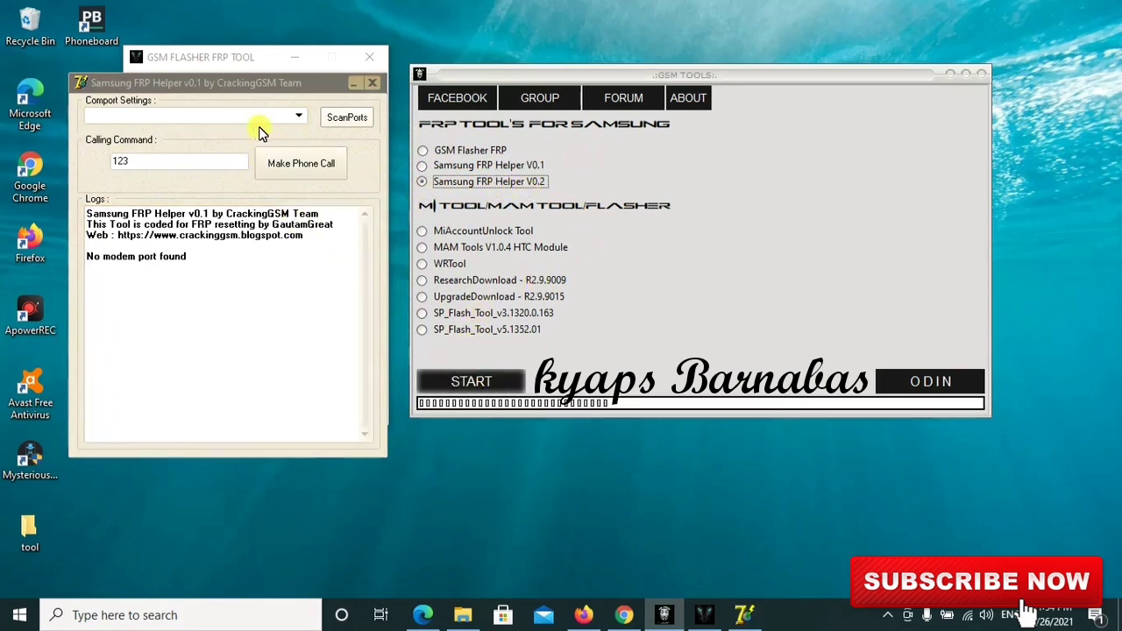
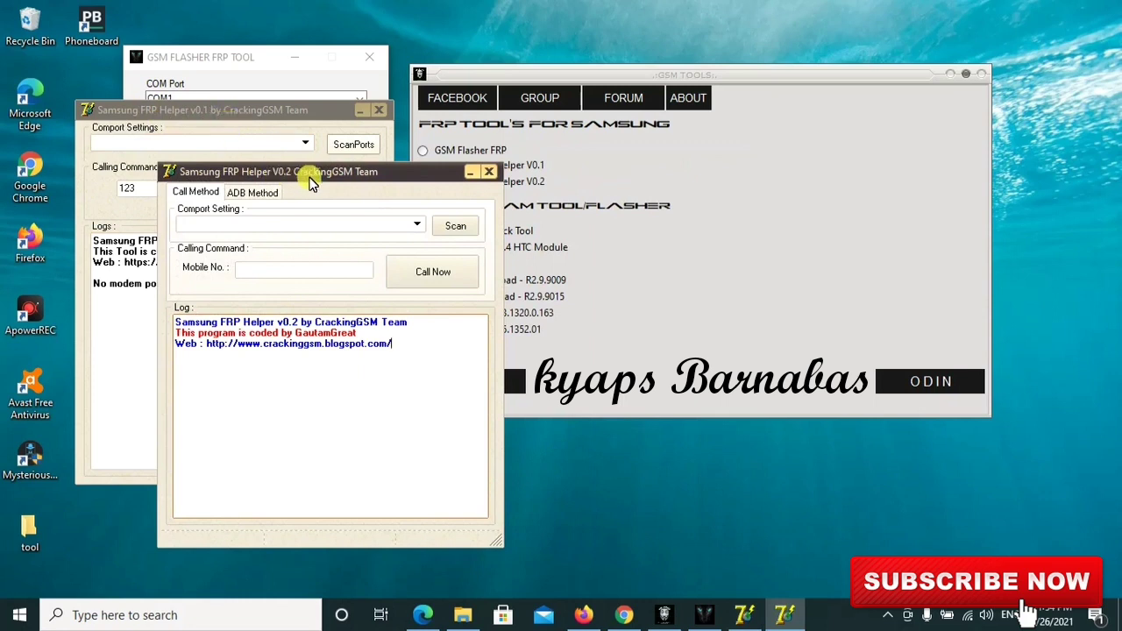
# Move the v0.2 window up level with v0.1, then select the Mobile No. field and Comport Setting box.
pyautogui.moveTo(322, 175); pyautogui.dragTo(323, 110)
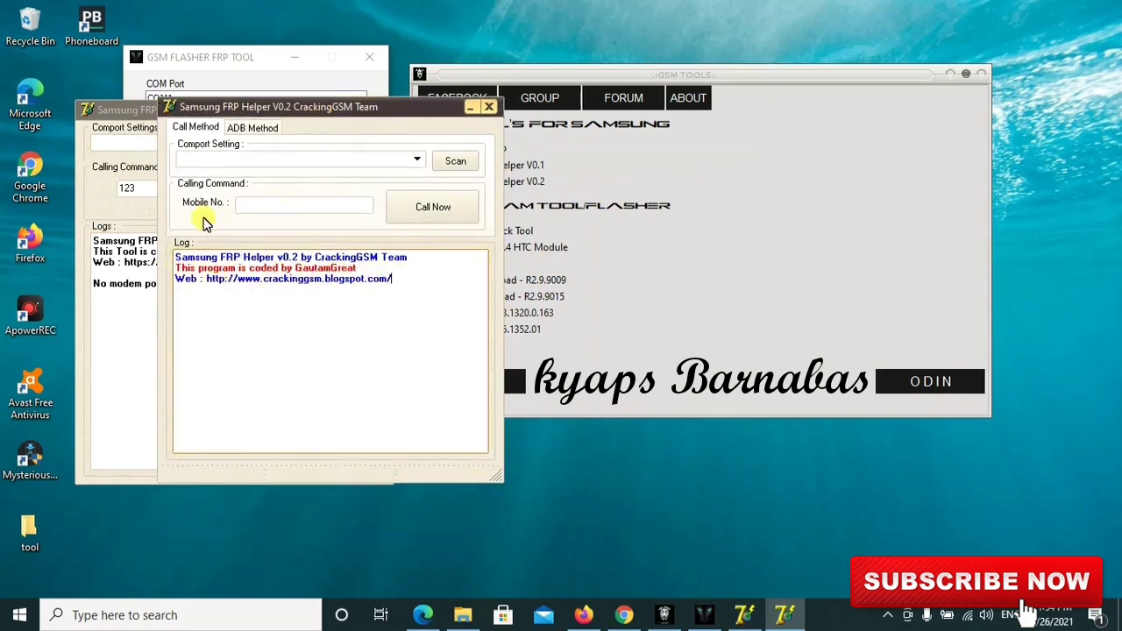
pyautogui.click(245, 206)
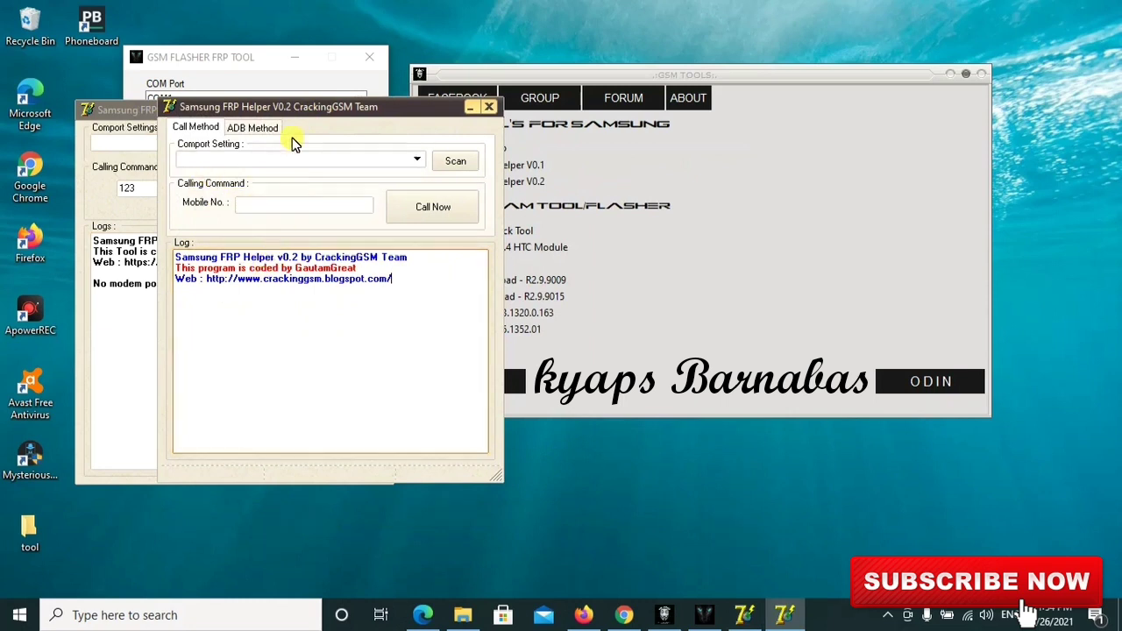
pyautogui.click(401, 157)
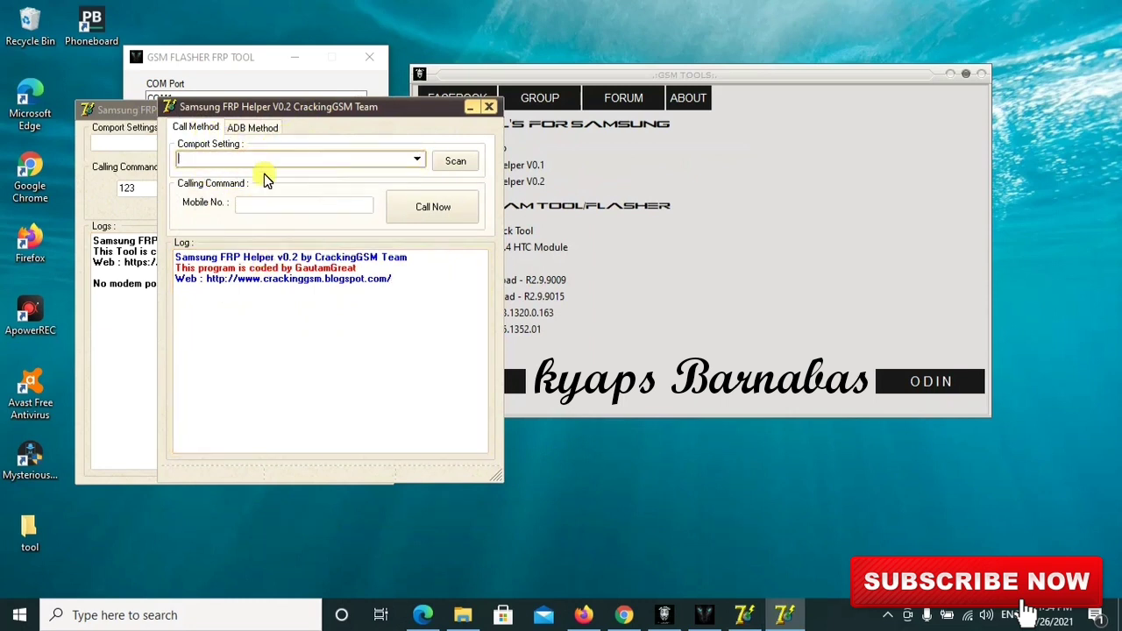
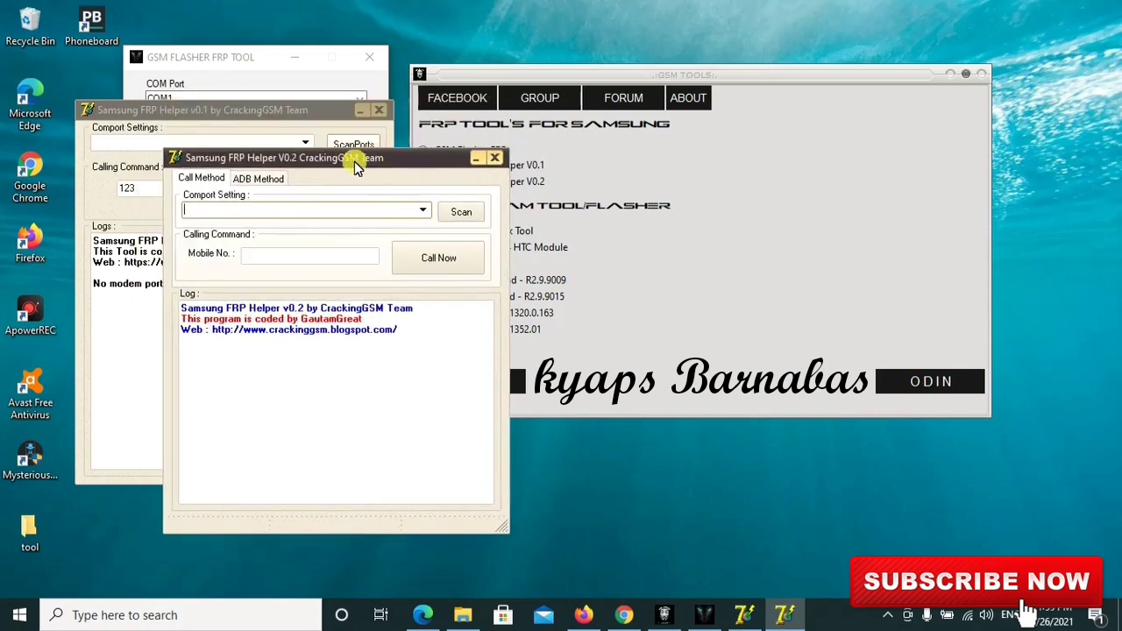
# Move the FRP Helper V0.2 window up and left, and select Samsung FRP Helper V0.2 in the launcher.
pyautogui.moveTo(329, 153); pyautogui.dragTo(319, 172)
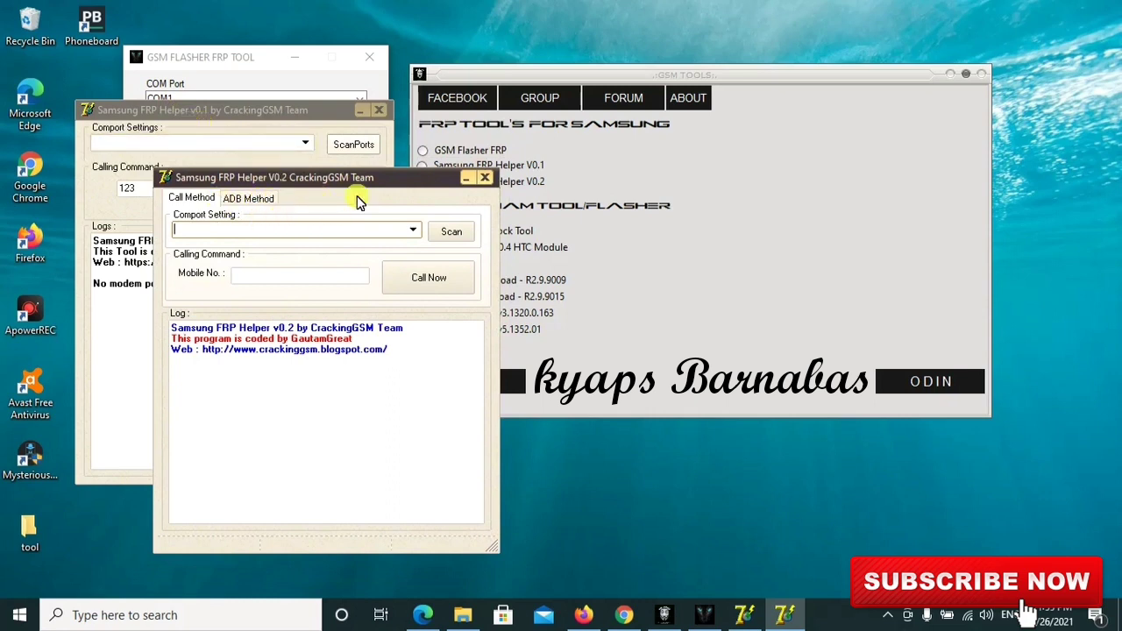
pyautogui.moveTo(373, 187); pyautogui.dragTo(216, 103)
pyautogui.click(428, 183)
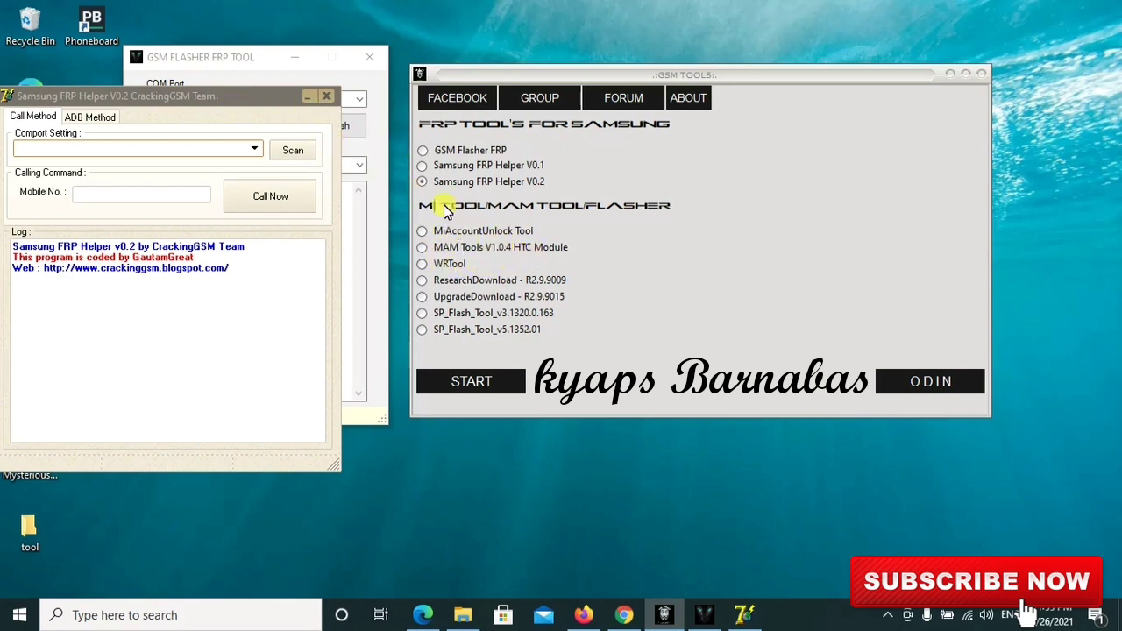
# Close Samsung FRP Helper V0.2 and GSM Flasher FRP Tool, then start MiAccountUnlock Tool.
pyautogui.click(327, 95)
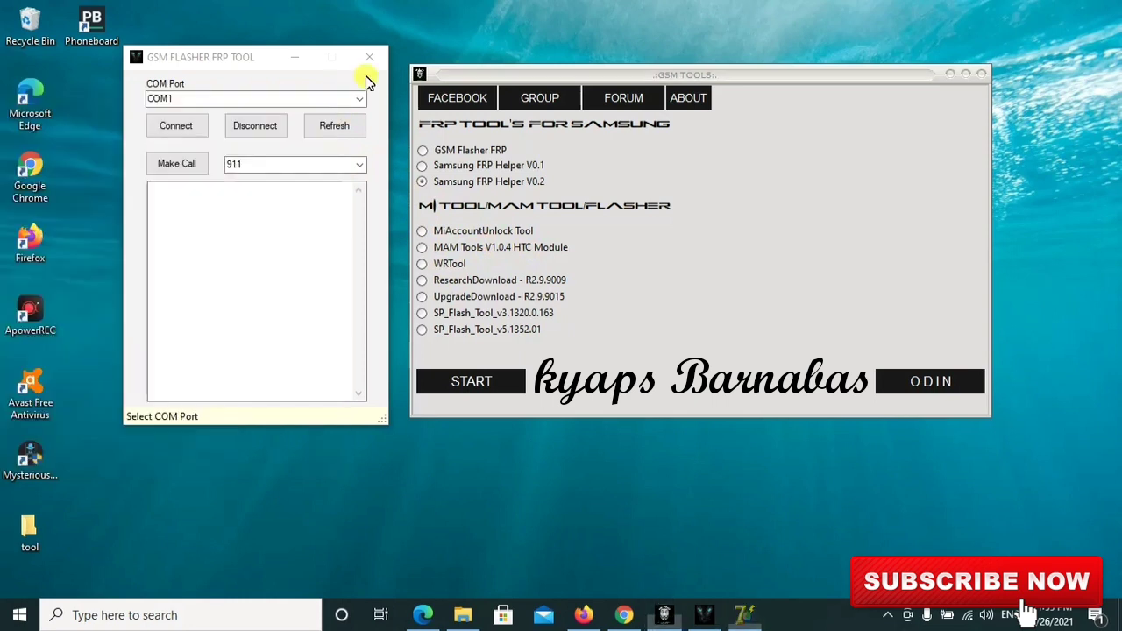
pyautogui.click(375, 61)
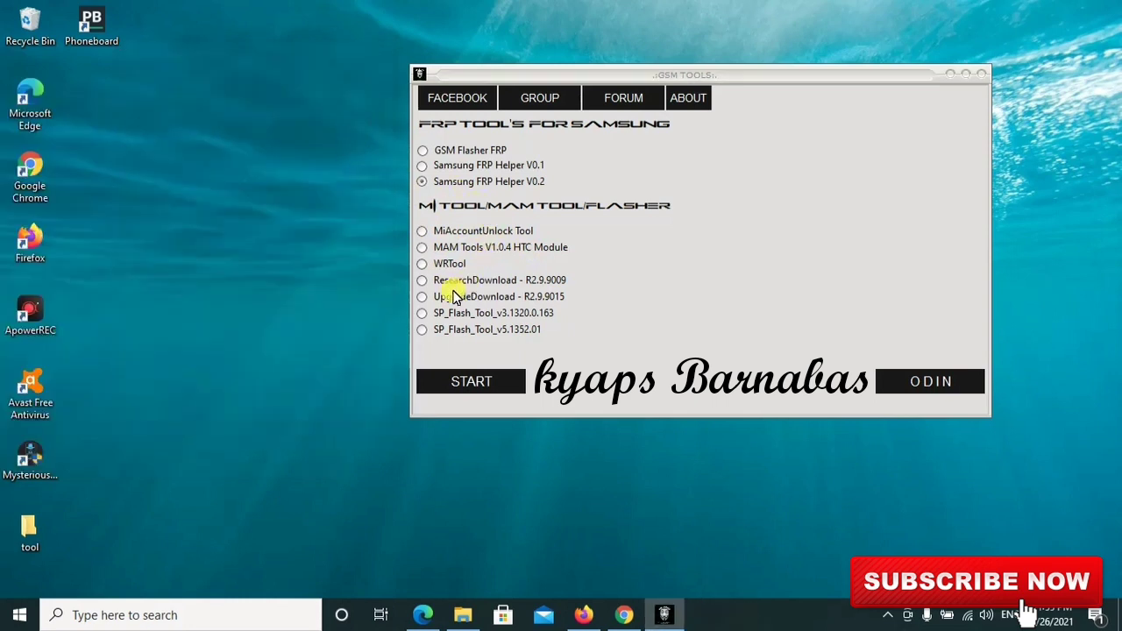
pyautogui.click(420, 231)
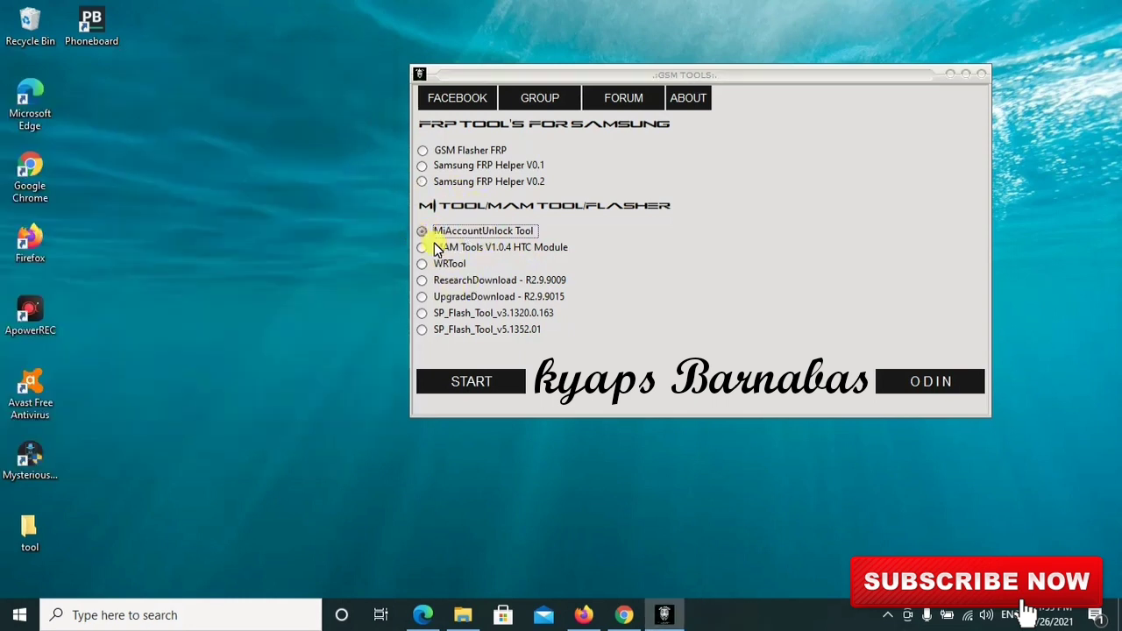
pyautogui.click(469, 371)
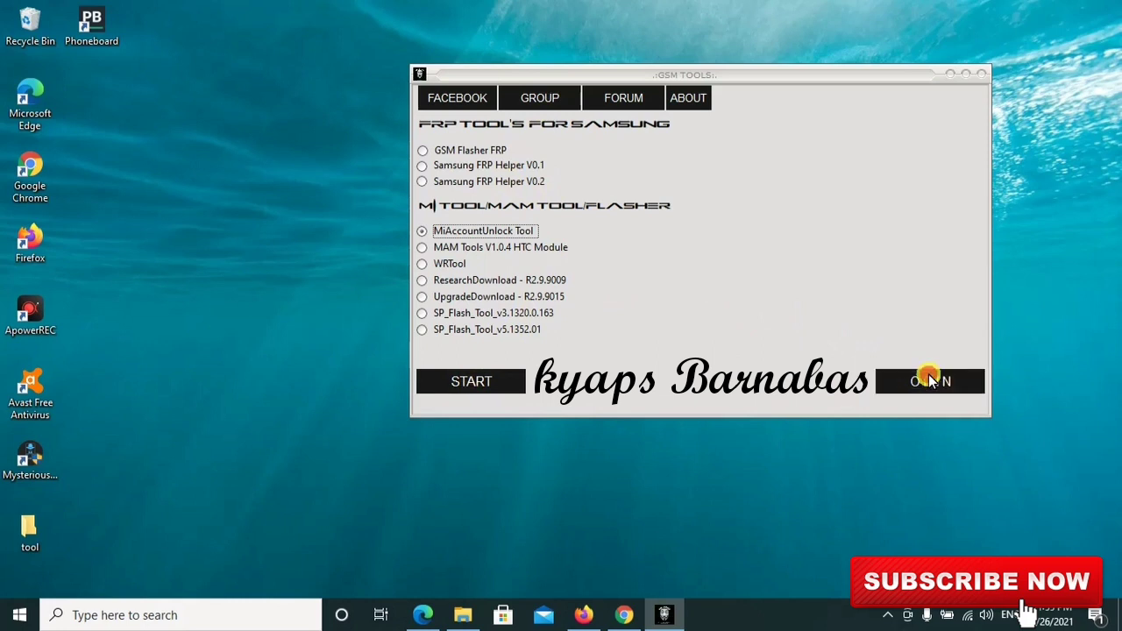
# Reveal the Odin3 version list under ODIN COLLECTION and close the MiAccountUnlock error dialog.
pyautogui.click(936, 379)
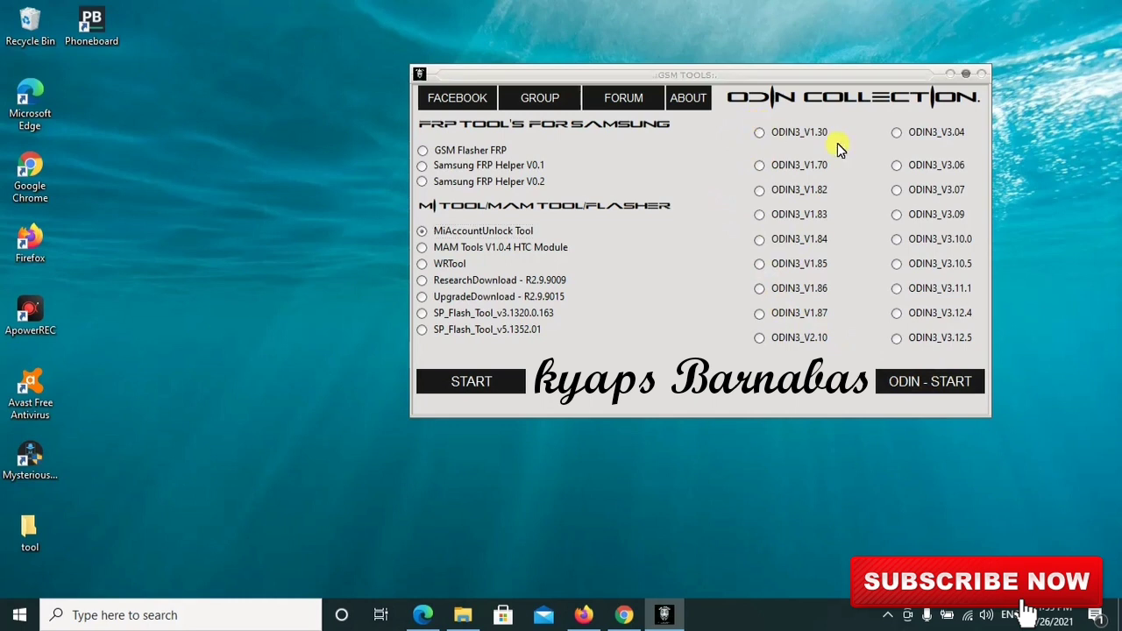
pyautogui.click(774, 235)
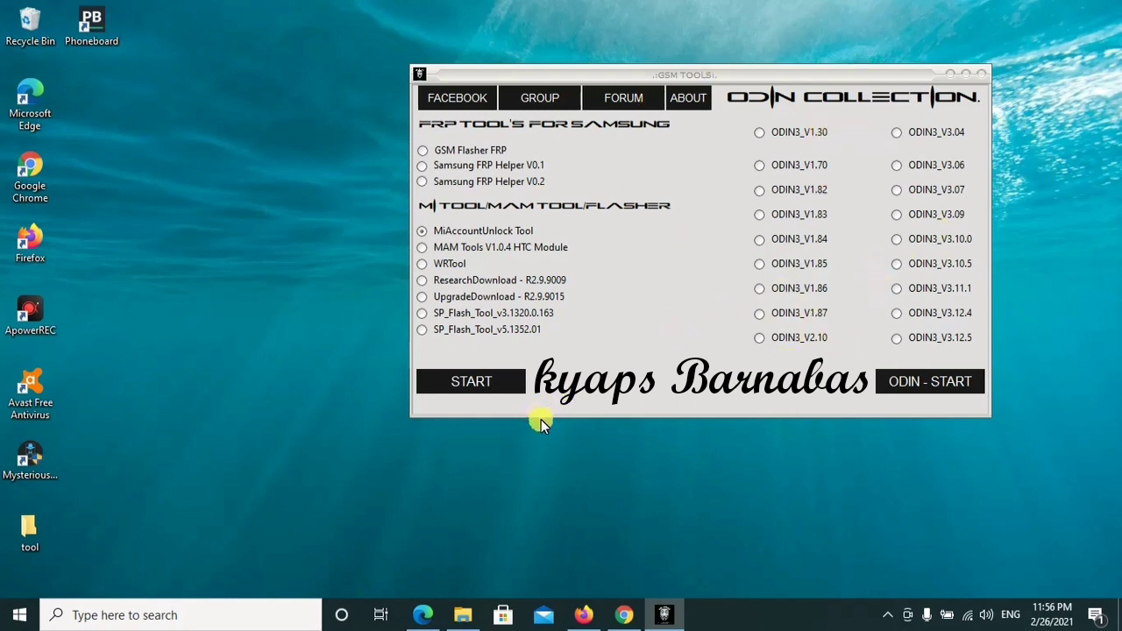
# Try UpgradeDownload R2.9.9015 and MAM Tools V1.0.4, then start MiAccountUnlock Tool again.
pyautogui.click(422, 297)
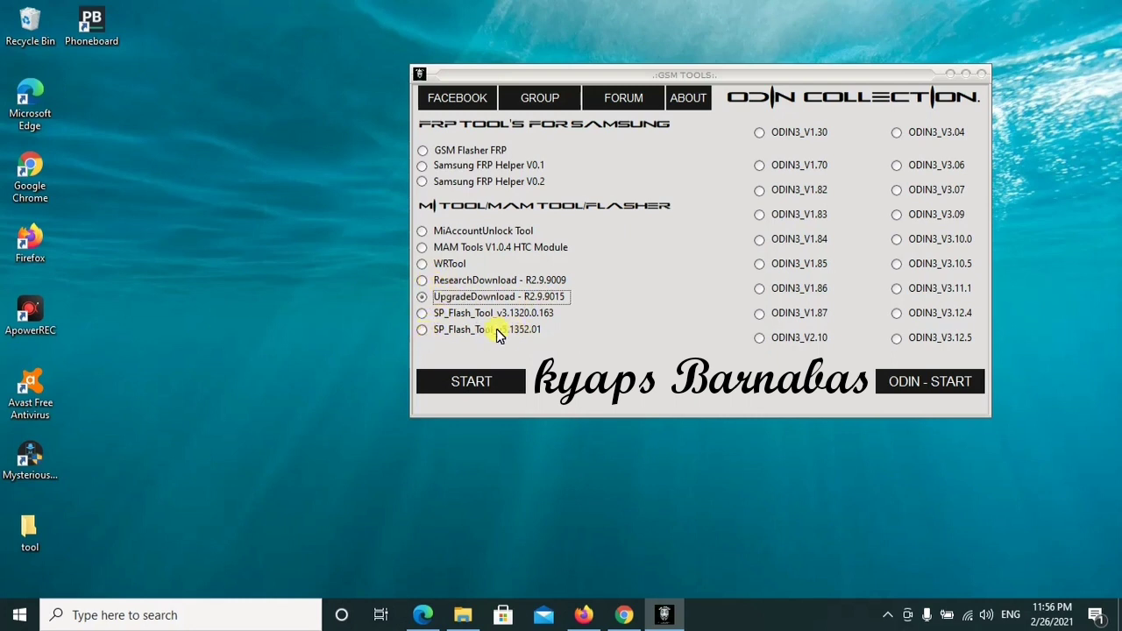
pyautogui.click(424, 249)
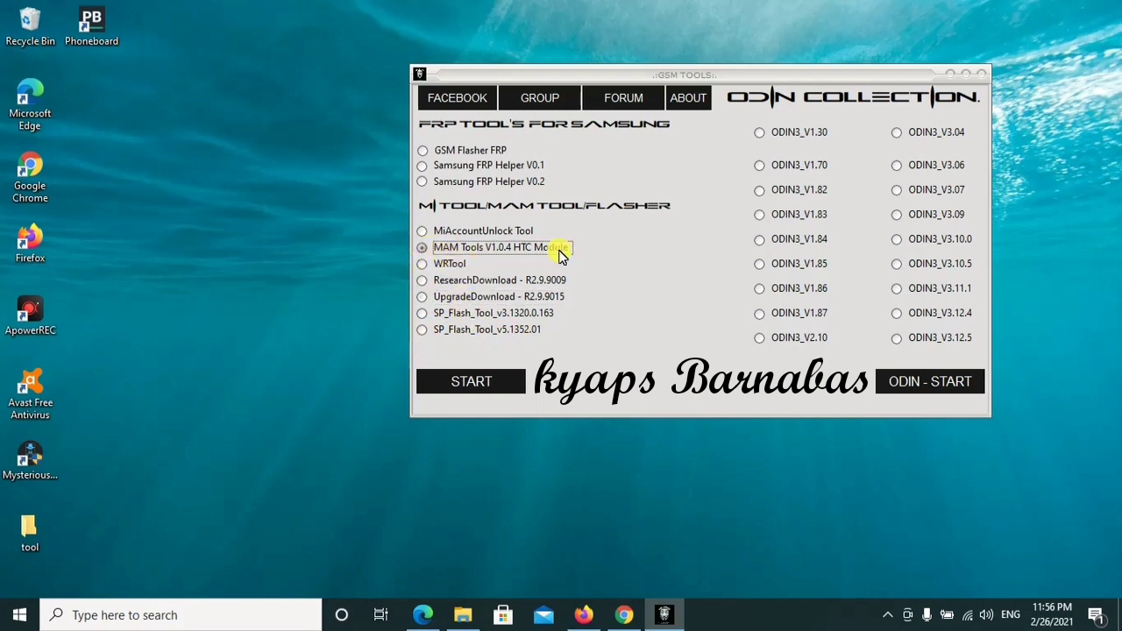
pyautogui.click(445, 232)
pyautogui.click(482, 381)
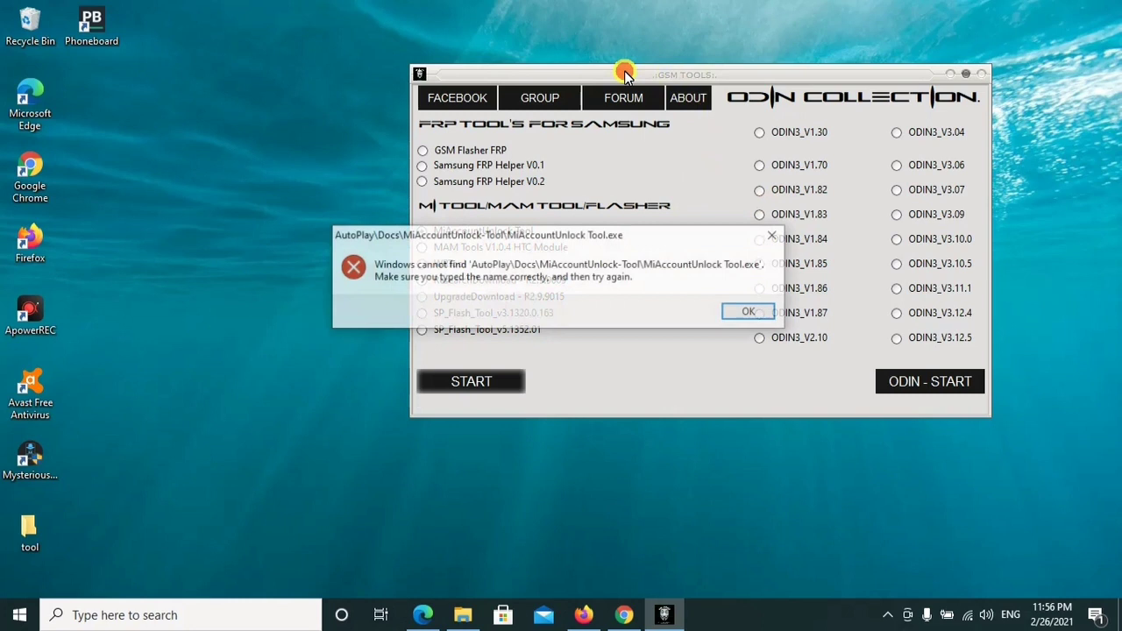
# Close the 'MiAccountUnlock Tool.exe' not-found error and move the launcher left and down.
pyautogui.click(773, 235)
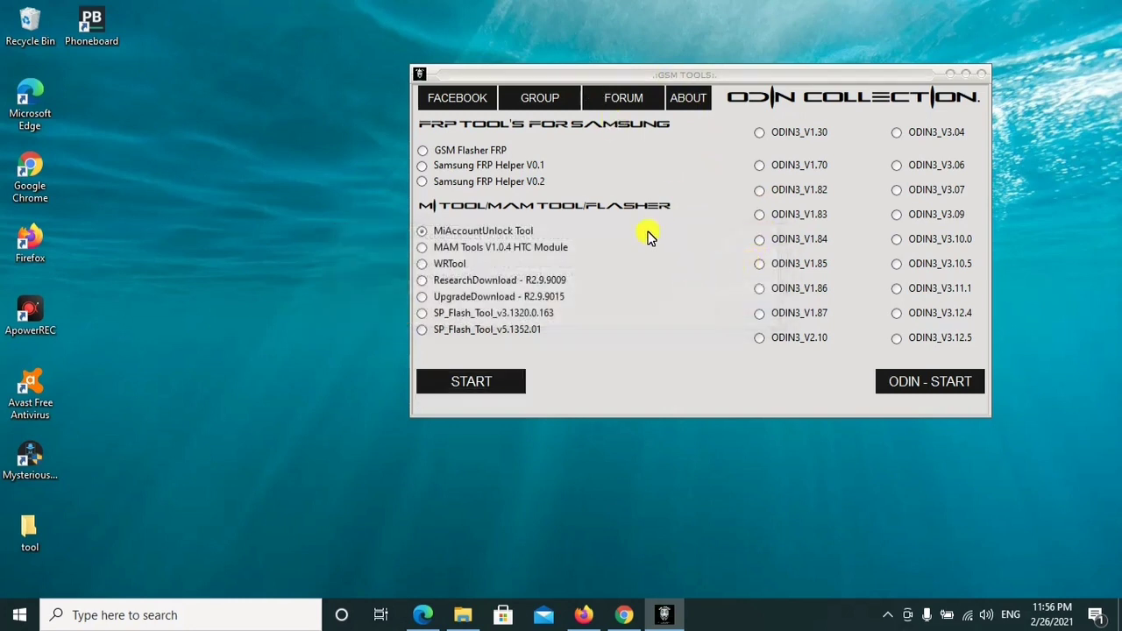
pyautogui.moveTo(757, 70); pyautogui.dragTo(611, 102)
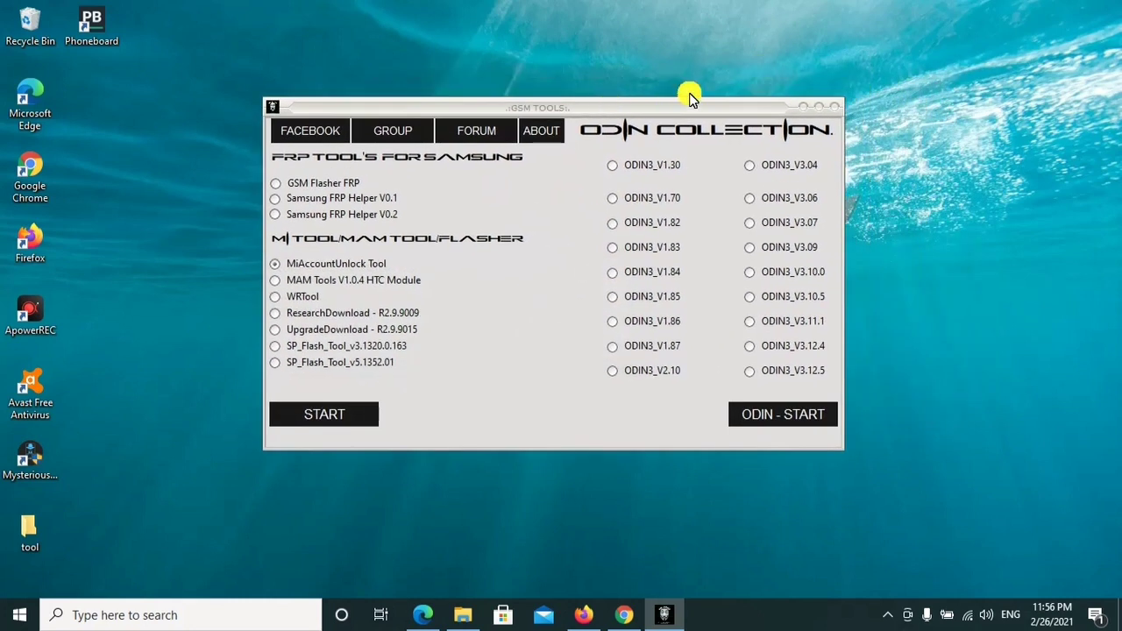